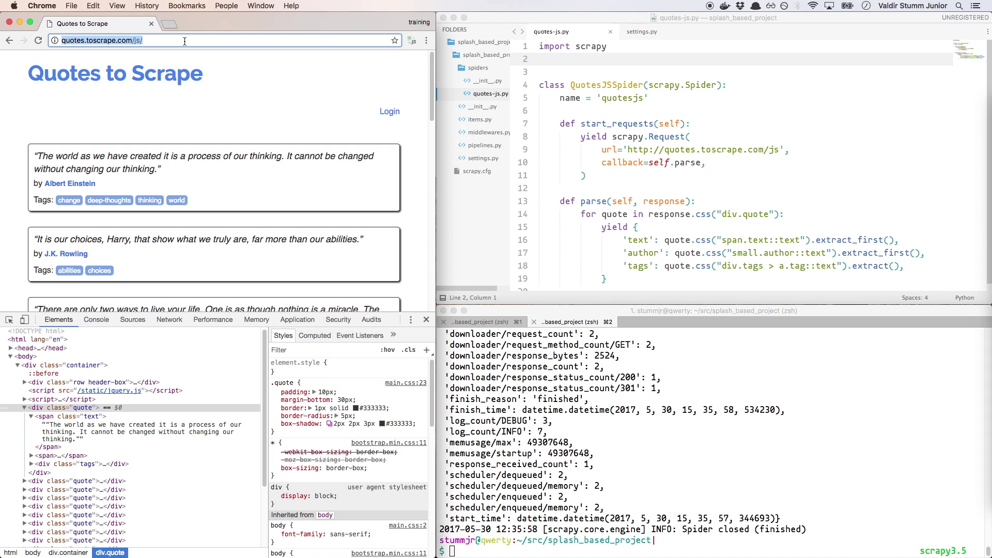
- Open the page source of quotes.toscrape.com/js in a new Chrome tab
{"action": "left_click", "coordinate": [601, 398]}
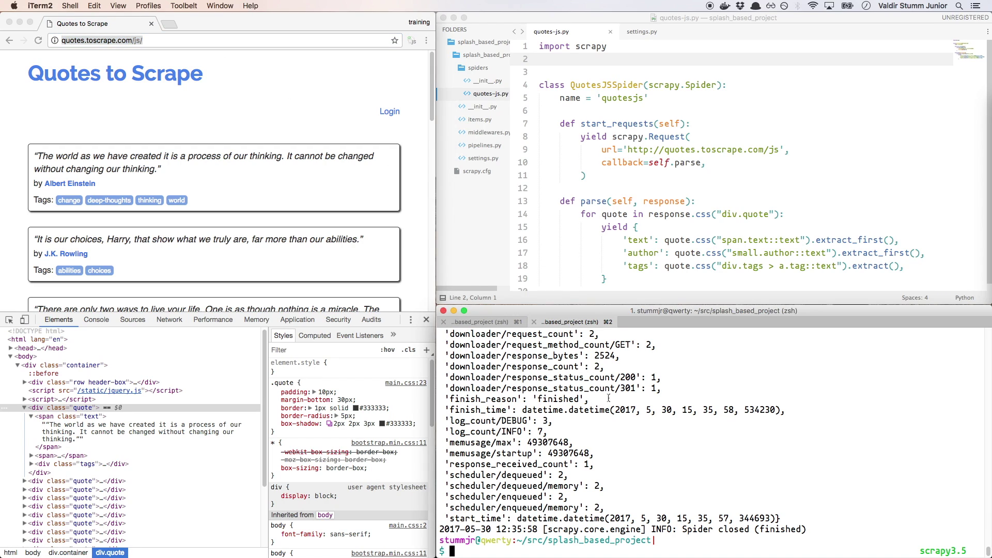
{"action": "scroll", "coordinate": [608, 397], "scroll_direction": "up", "scroll_amount": 2}
{"action": "scroll", "coordinate": [608, 398], "scroll_direction": "up", "scroll_amount": 5}
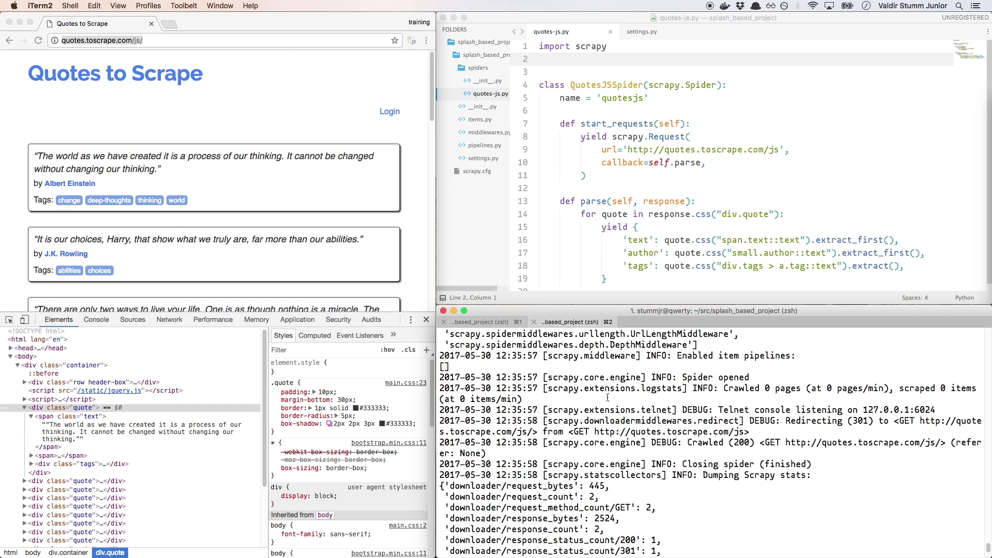
{"action": "scroll", "coordinate": [608, 398], "scroll_direction": "down", "scroll_amount": 5}
{"action": "scroll", "coordinate": [608, 398], "scroll_direction": "down", "scroll_amount": 2}
{"action": "left_click", "coordinate": [100, 411]}
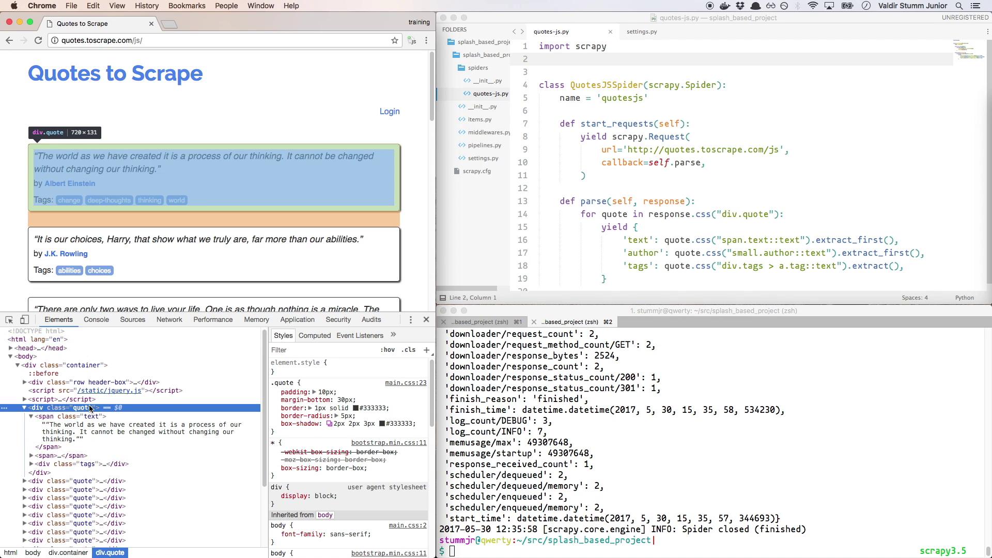
{"action": "right_click", "coordinate": [248, 122]}
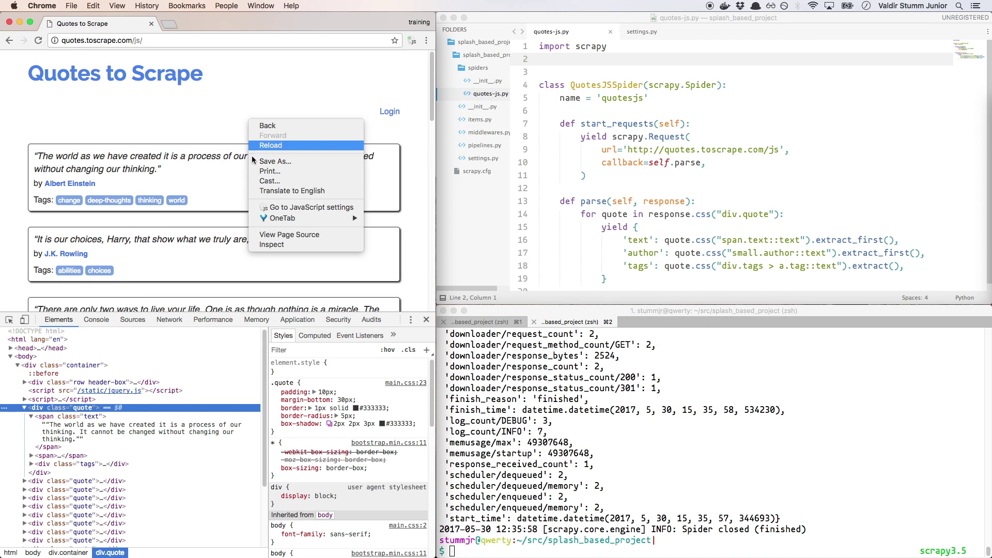
{"action": "left_click", "coordinate": [268, 236]}
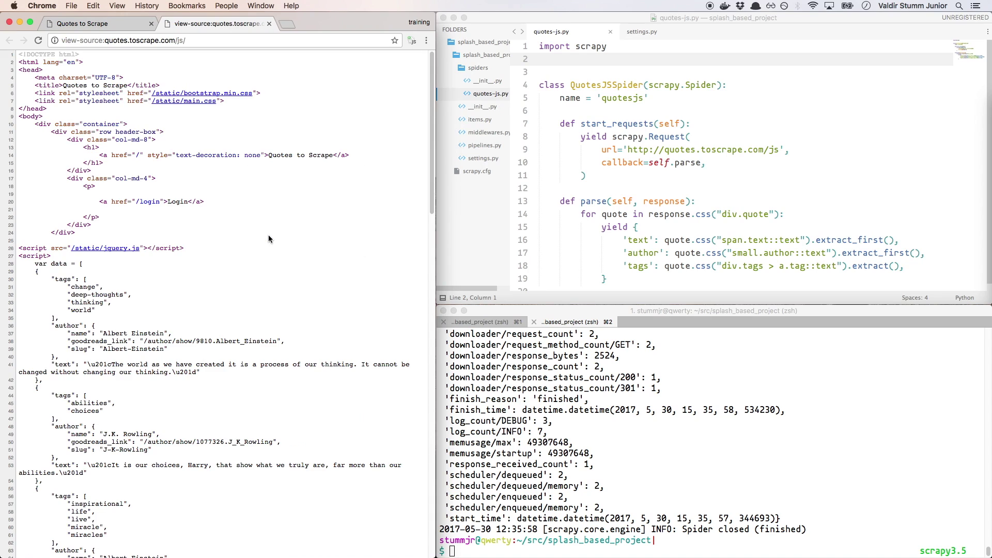
{"action": "scroll", "coordinate": [269, 238], "scroll_direction": "down", "scroll_amount": 3}
{"action": "scroll", "coordinate": [269, 239], "scroll_direction": "down", "scroll_amount": 2}
{"action": "scroll", "coordinate": [268, 237], "scroll_direction": "down", "scroll_amount": 3}
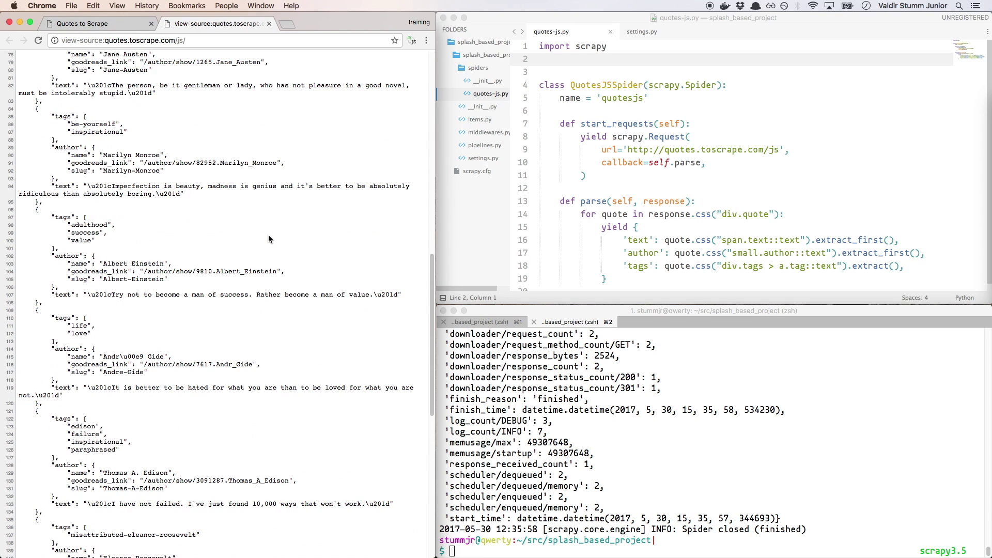
{"action": "scroll", "coordinate": [268, 239], "scroll_direction": "down", "scroll_amount": 5}
{"action": "scroll", "coordinate": [270, 238], "scroll_direction": "down", "scroll_amount": 1}
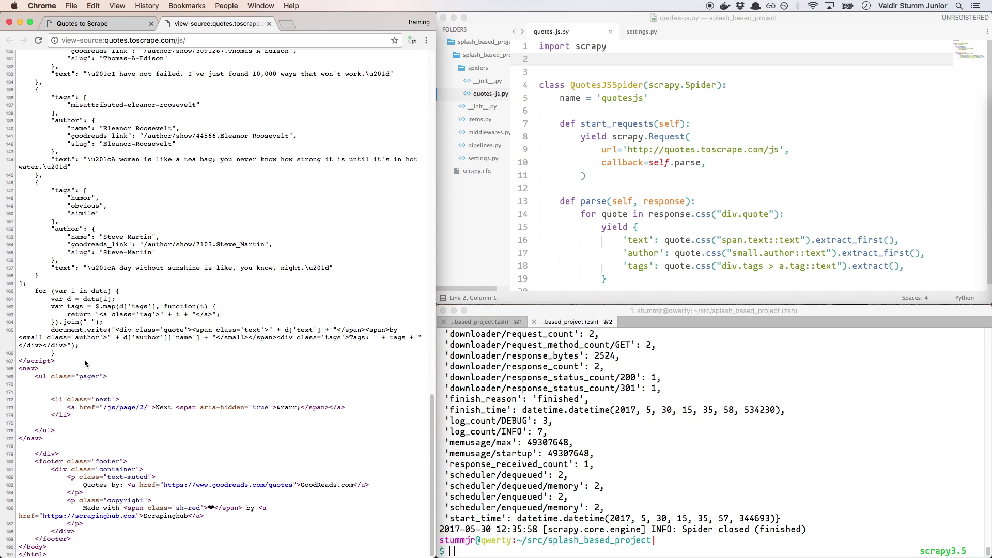
- Highlight the for loop on lines 159-166 and the div class='quote' markup
{"action": "mouse_move", "coordinate": [77, 362]}
{"action": "left_mouse_down"}
{"action": "mouse_move", "coordinate": [27, 281]}
{"action": "mouse_move", "coordinate": [12, 93]}
{"action": "left_mouse_up"}
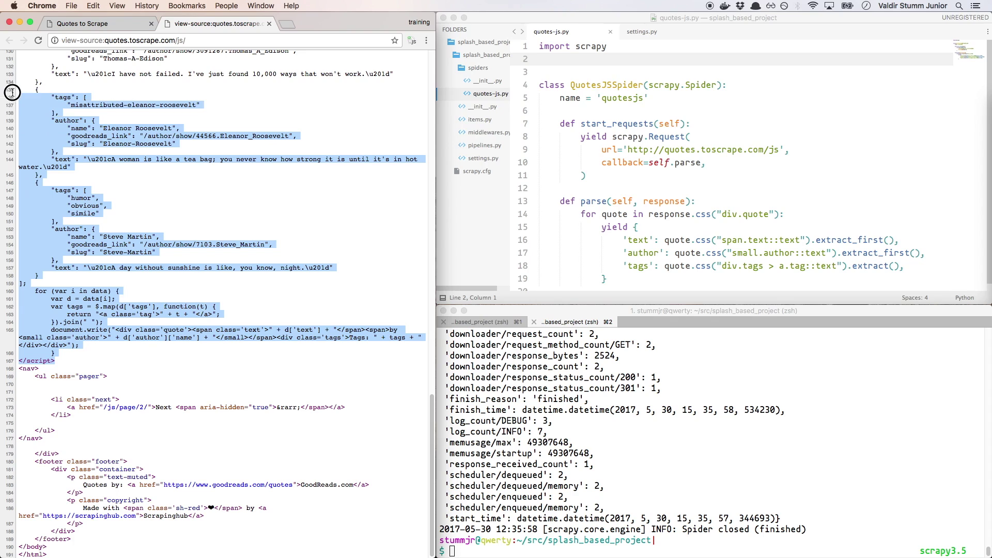
{"action": "left_click", "coordinate": [56, 292]}
{"action": "left_click_drag", "start_coordinate": [56, 292], "coordinate": [90, 351]}
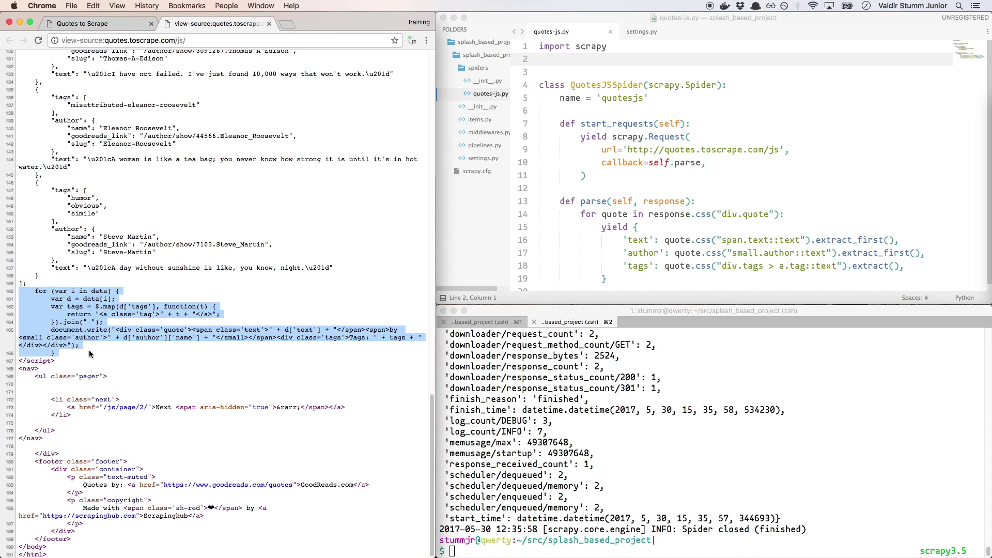
{"action": "left_click_drag", "start_coordinate": [115, 329], "coordinate": [211, 332]}
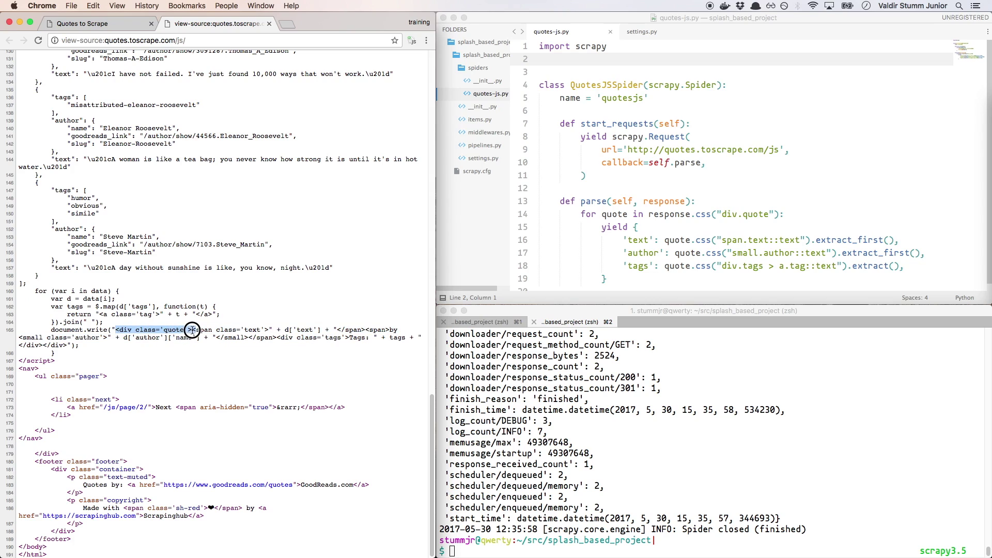
- Switch back to the 'Quotes to Scrape' tab showing the rendered quote divs in DevTools
{"action": "left_click", "coordinate": [211, 332]}
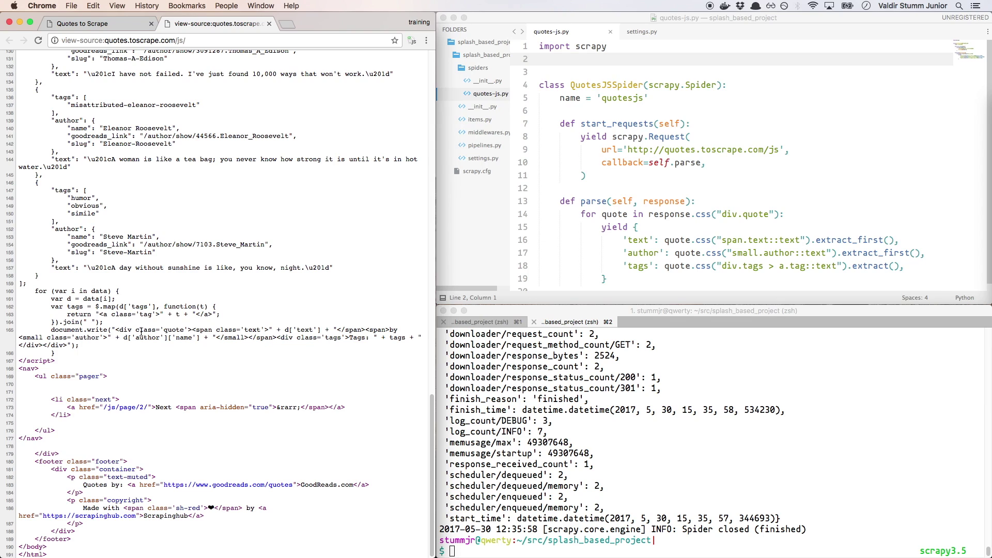
{"action": "left_click", "coordinate": [122, 23]}
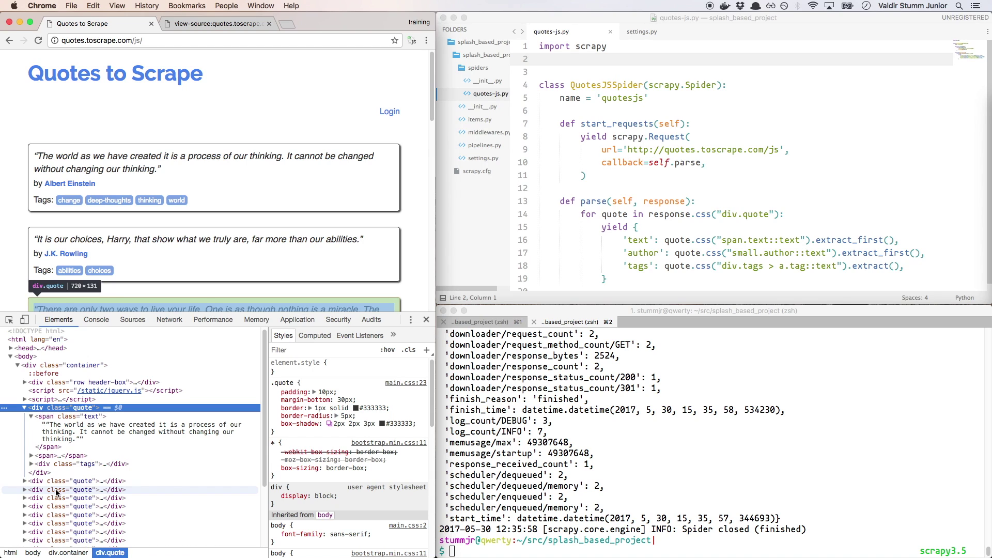
- Pull the Splash docker image and run the container mapped to port 8050
{"action": "left_click", "coordinate": [476, 322]}
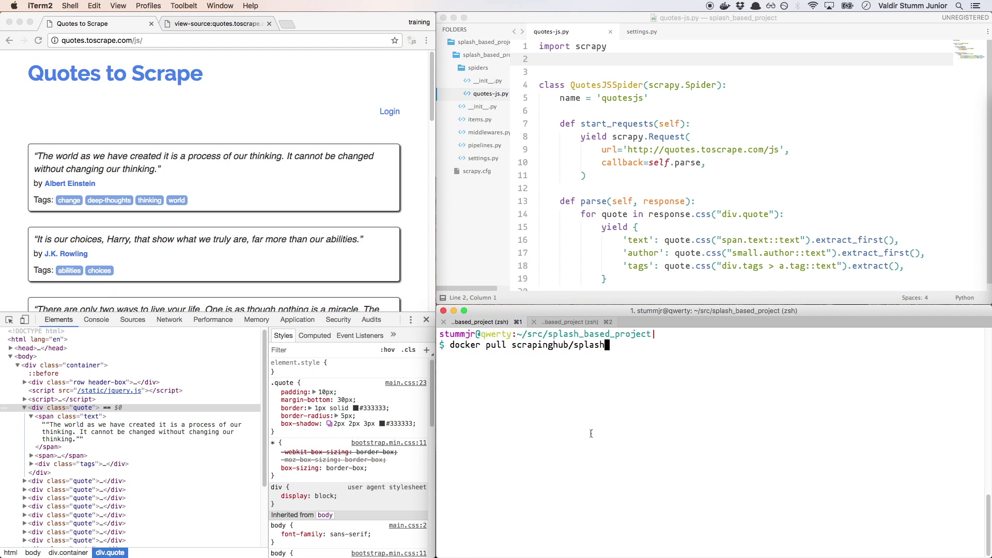
{"action": "key", "text": "Return"}
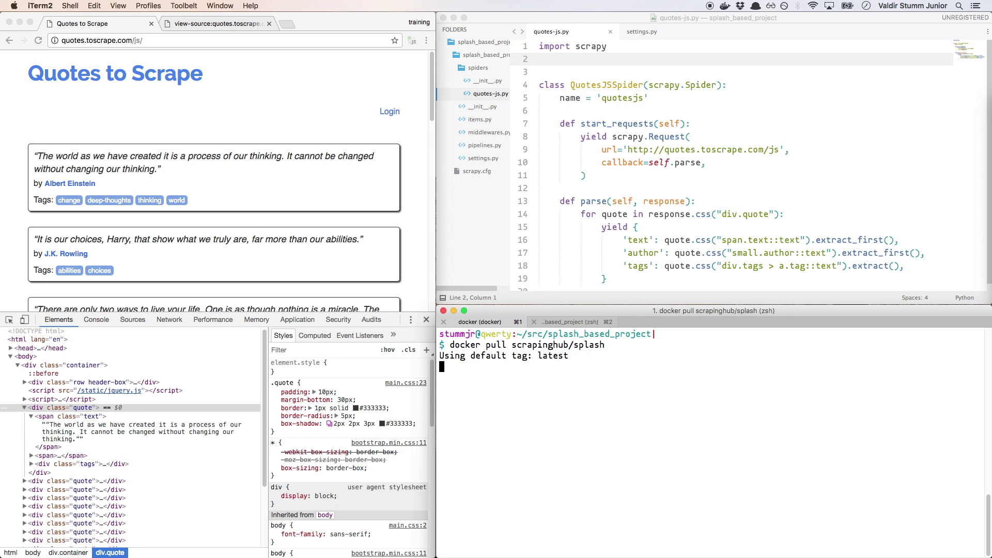
{"action": "key", "text": "ctrl+r"}
{"action": "type", "text": "run"}
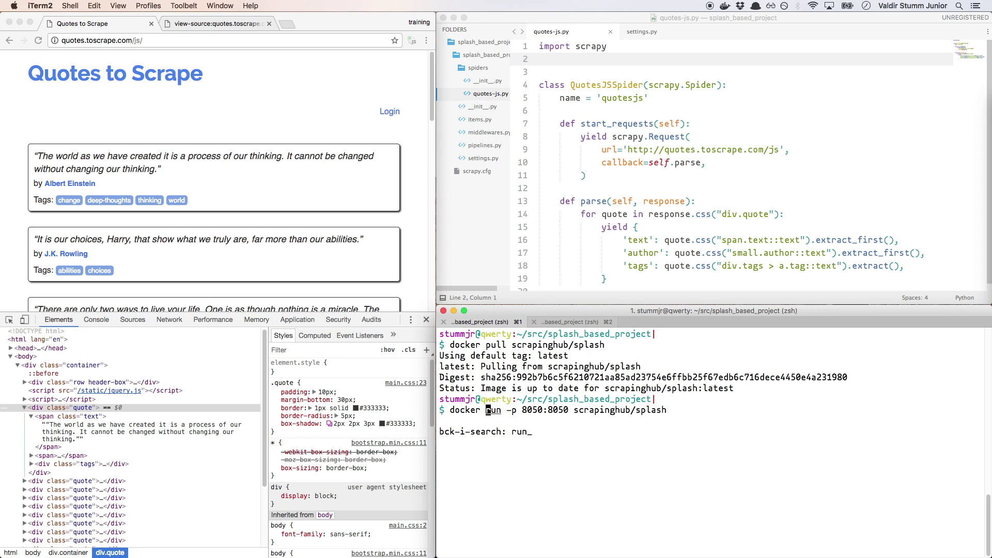
{"action": "key", "text": "Return"}
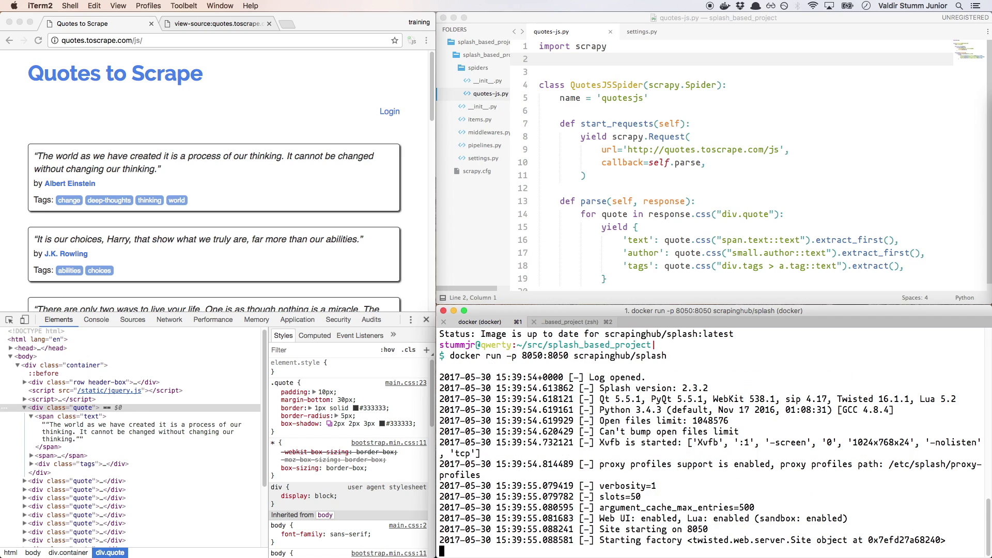
{"action": "double_click", "coordinate": [550, 355]}
{"action": "double_click", "coordinate": [532, 356]}
{"action": "left_click", "coordinate": [546, 358]}
- Run pip install scrapy-splash in the second session; it's already satisfied
{"action": "left_click", "coordinate": [552, 323]}
{"action": "type", "text": "pip install scrapy-splash"}
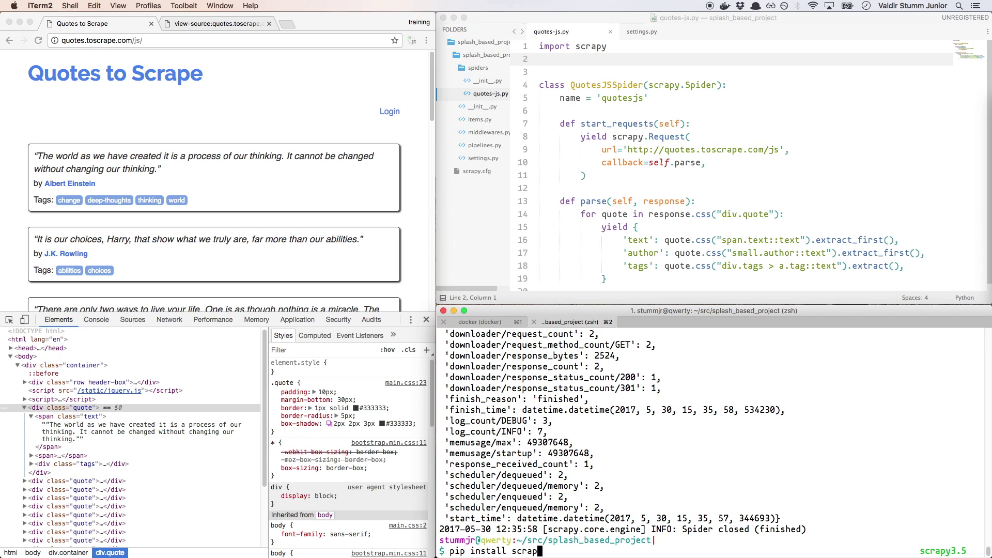
{"action": "key", "text": "Return"}
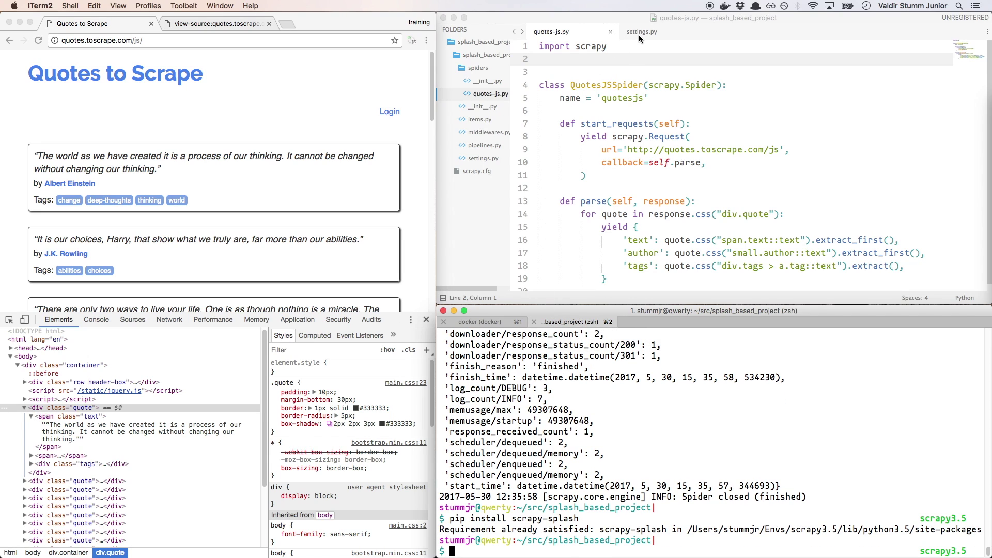
{"action": "left_click", "coordinate": [484, 158]}
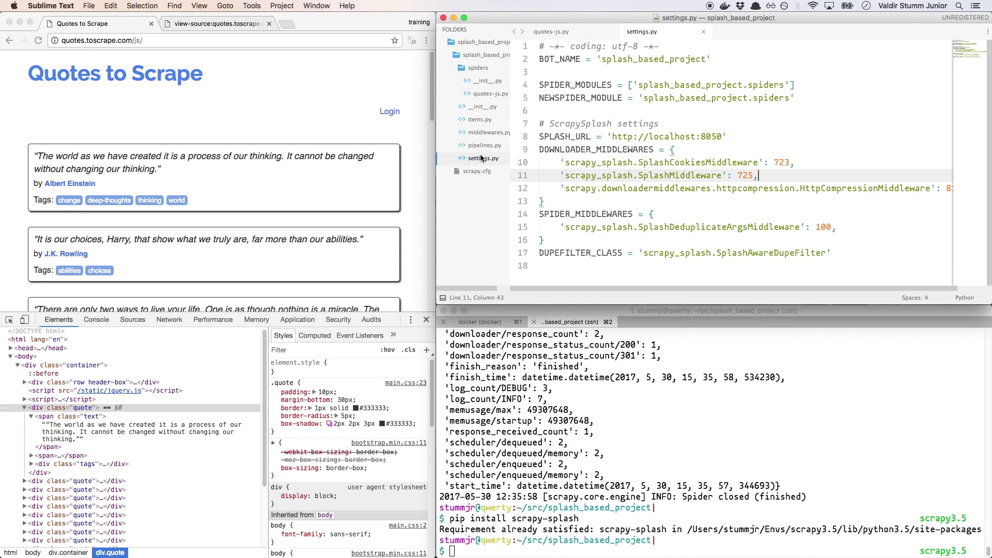
{"action": "left_click_drag", "start_coordinate": [540, 124], "coordinate": [625, 271]}
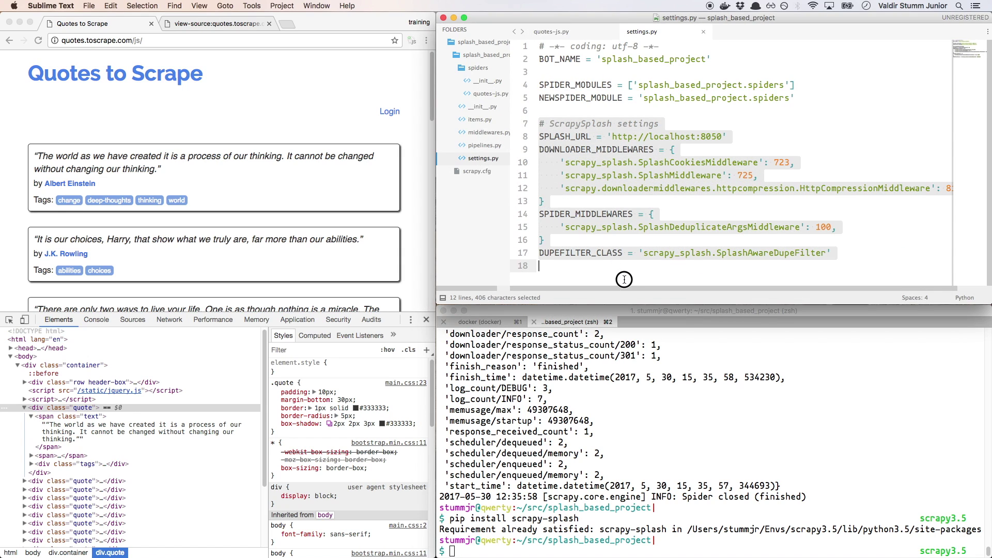
{"action": "key", "text": "Left"}
{"action": "key", "text": "Down"}
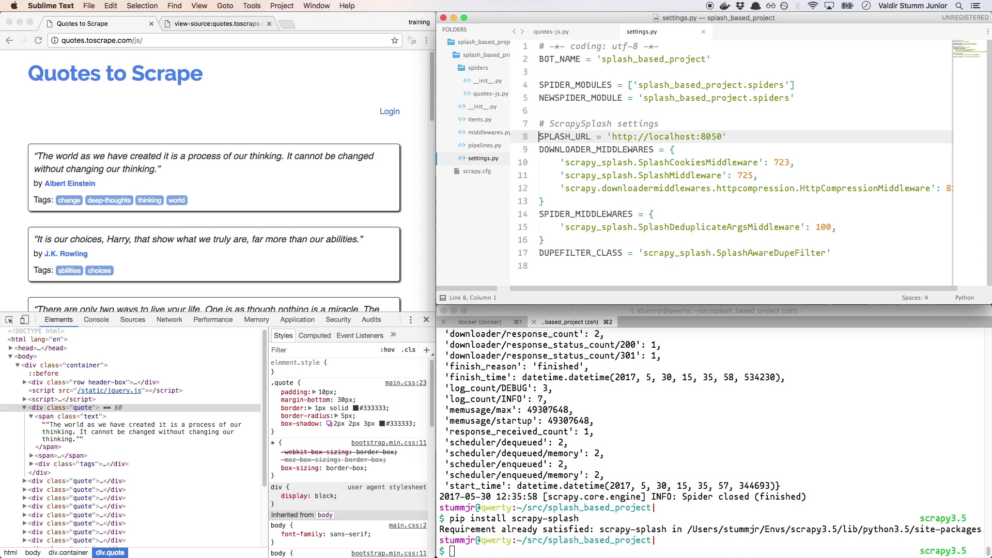
{"action": "key", "text": "Right"}
{"action": "key", "text": "Right"}
{"action": "key", "text": "Right"}
{"action": "key", "text": "shift+Right"}
{"action": "key", "text": "shift+Right"}
{"action": "key", "text": "shift+Right"}
{"action": "key", "text": "shift+Right"}
{"action": "key", "text": "shift+Right"}
{"action": "key", "text": "shift+Right"}
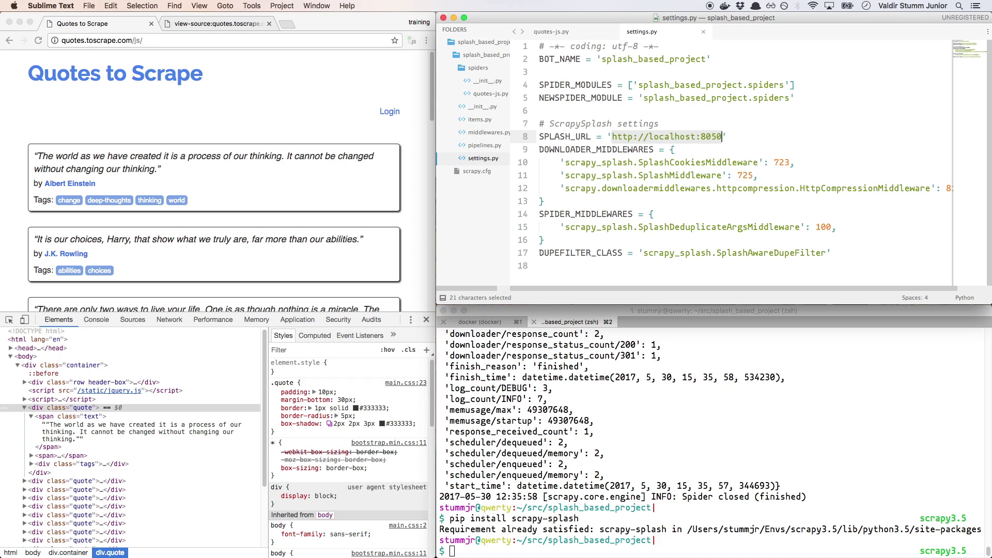
{"action": "left_click", "coordinate": [579, 35]}
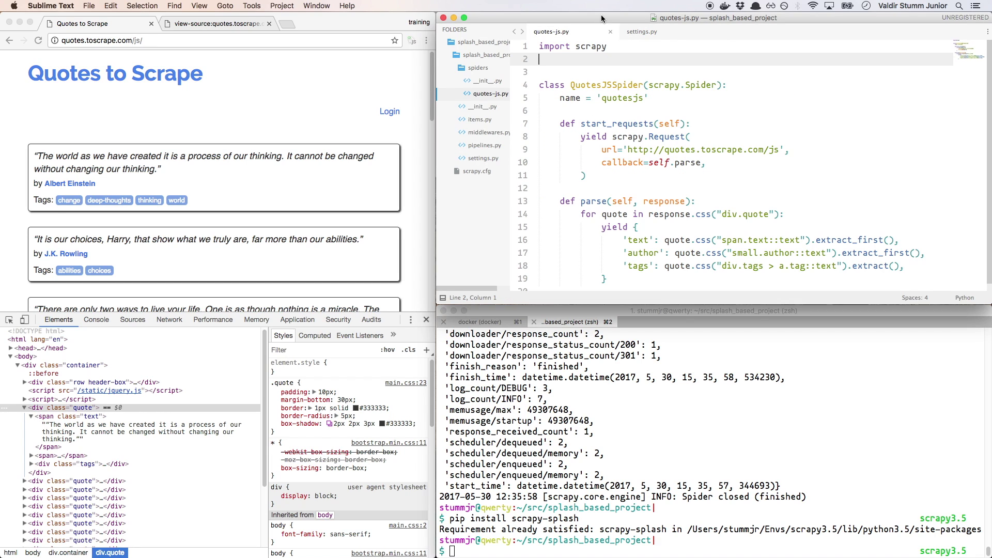
- Replace scrapy.Request with SplashRequest on line 8 of the spider
{"action": "key", "text": "Down"}
{"action": "key", "text": "Down"}
{"action": "key", "text": "Down"}
{"action": "key", "text": "Down"}
{"action": "key", "text": "Down"}
{"action": "key", "text": "Down"}
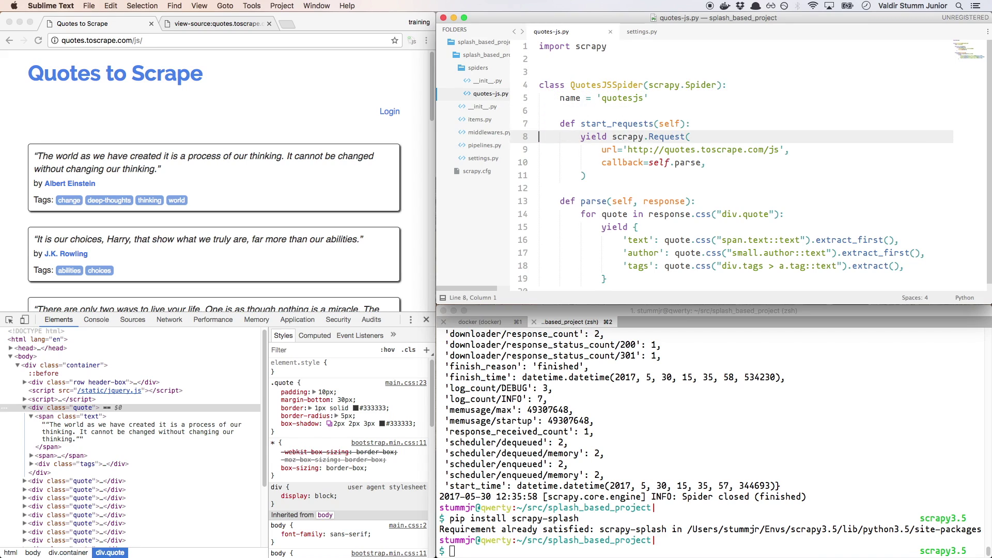
{"action": "key", "text": "Down"}
{"action": "key", "text": "Up"}
{"action": "key", "text": "alt+Right"}
{"action": "key", "text": "alt+Right"}
{"action": "key", "text": "shift+Right"}
{"action": "key", "text": "alt+shift+Left"}
{"action": "type", "text": "Splash"}
{"action": "key", "text": "Up"}
- Add 'from scrapy_splash import SplashRequest' on line 2 and save the file
{"action": "key", "text": "Up"}
{"action": "key", "text": "Up"}
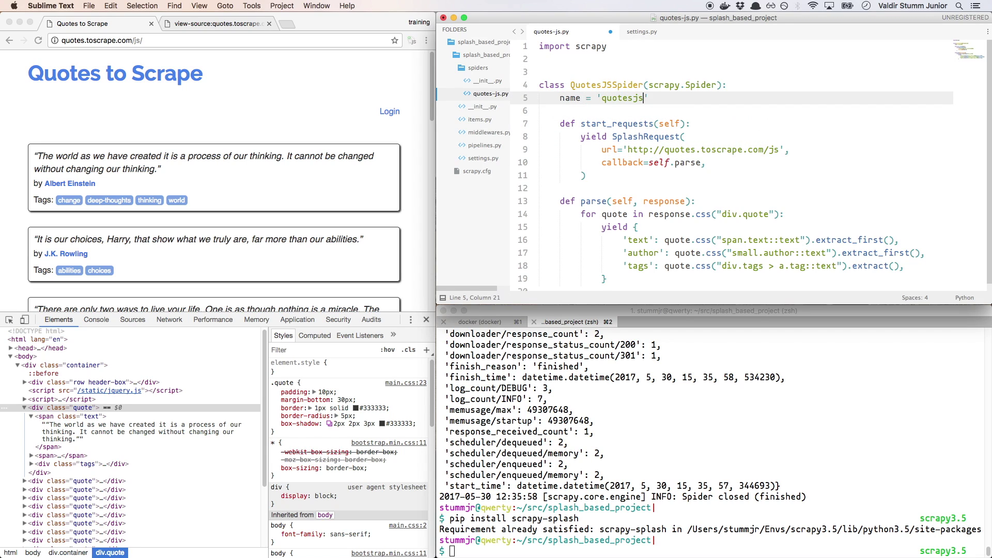
{"action": "key", "text": "Up"}
{"action": "key", "text": "Up"}
{"action": "key", "text": "Up"}
{"action": "type", "text": "fr"}
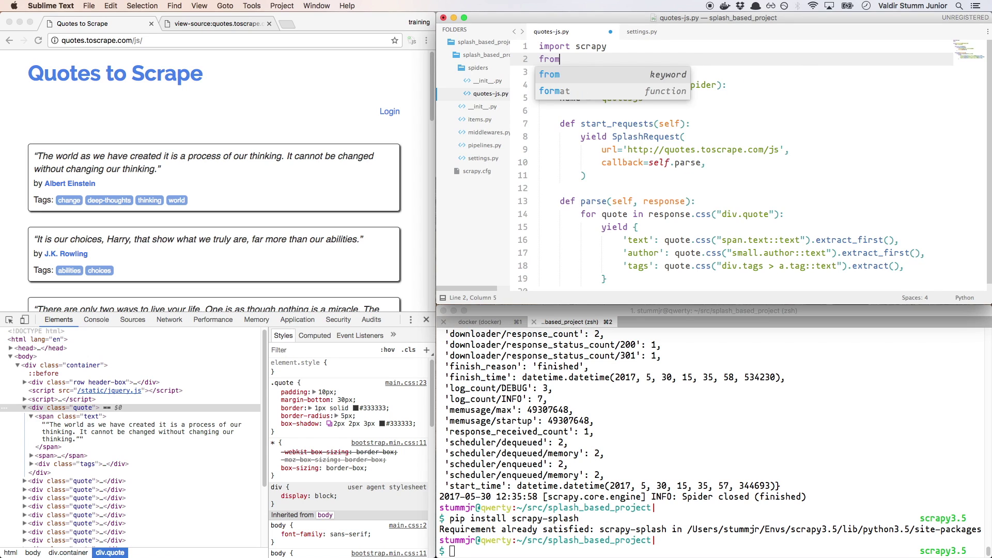
{"action": "type", "text": "om scrapy_splash import SplashRe"}
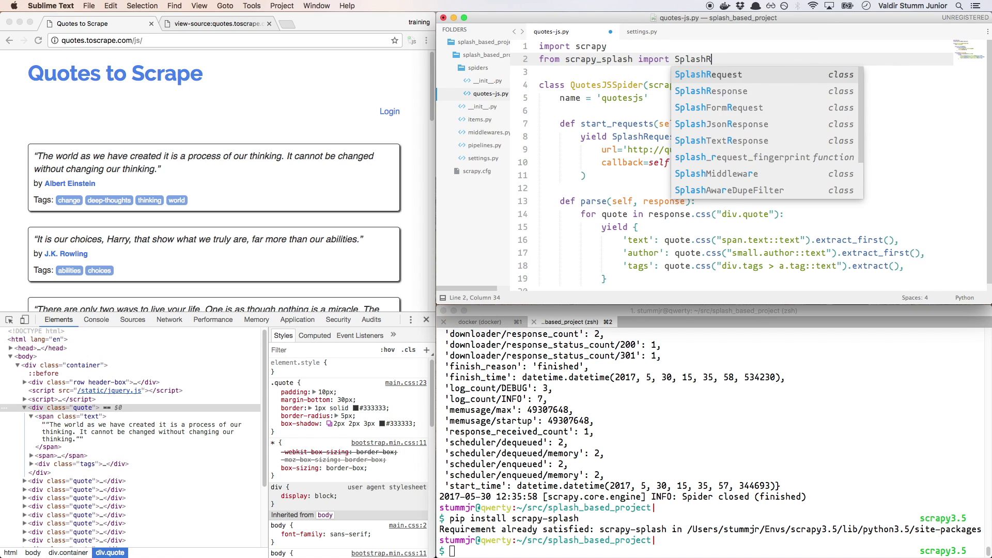
{"action": "key", "text": "Tab"}
{"action": "key", "text": "cmd+s"}
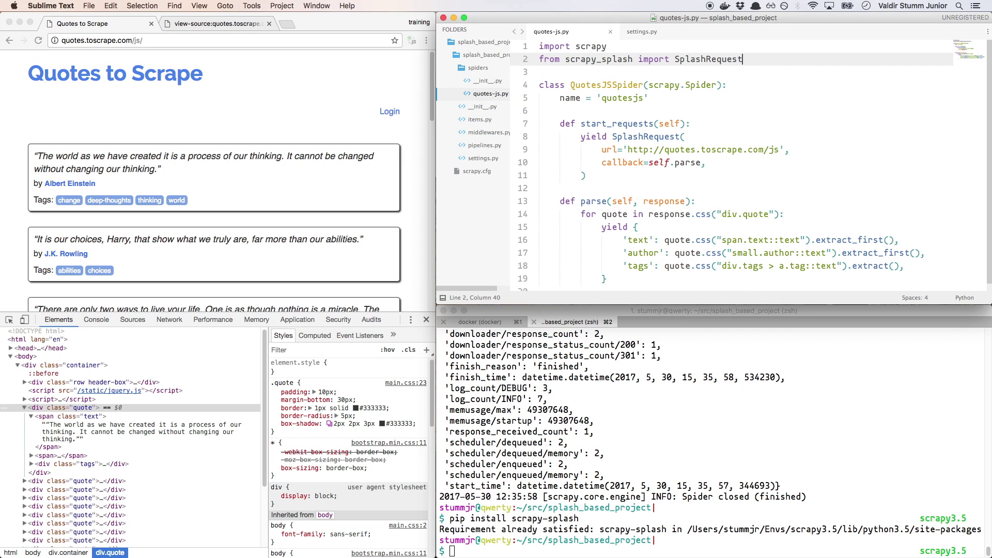
- Run scrapy crawl quotesjs and check the scraped Eleanor Roosevelt quote
{"action": "left_click", "coordinate": [596, 442]}
{"action": "type", "text": "sc"}
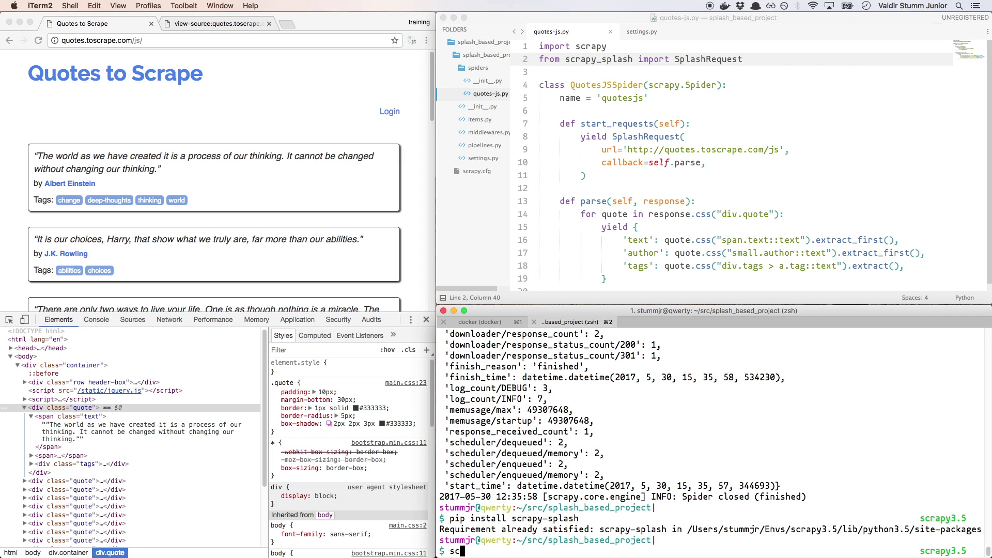
{"action": "type", "text": "rapy crawl quotesjs"}
{"action": "key", "text": "Return"}
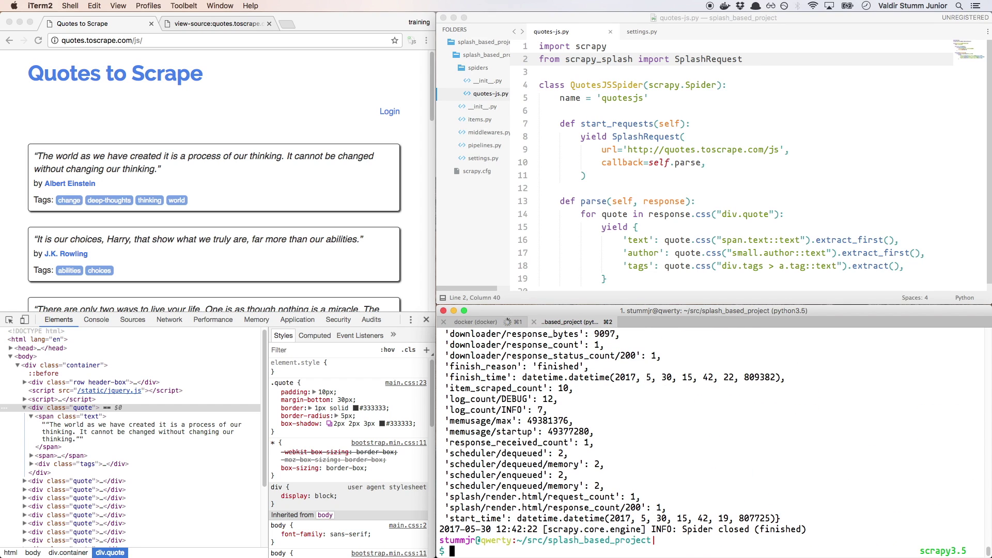
{"action": "scroll", "coordinate": [573, 402], "scroll_direction": "up", "scroll_amount": 2}
{"action": "scroll", "coordinate": [621, 380], "scroll_direction": "up", "scroll_amount": 2}
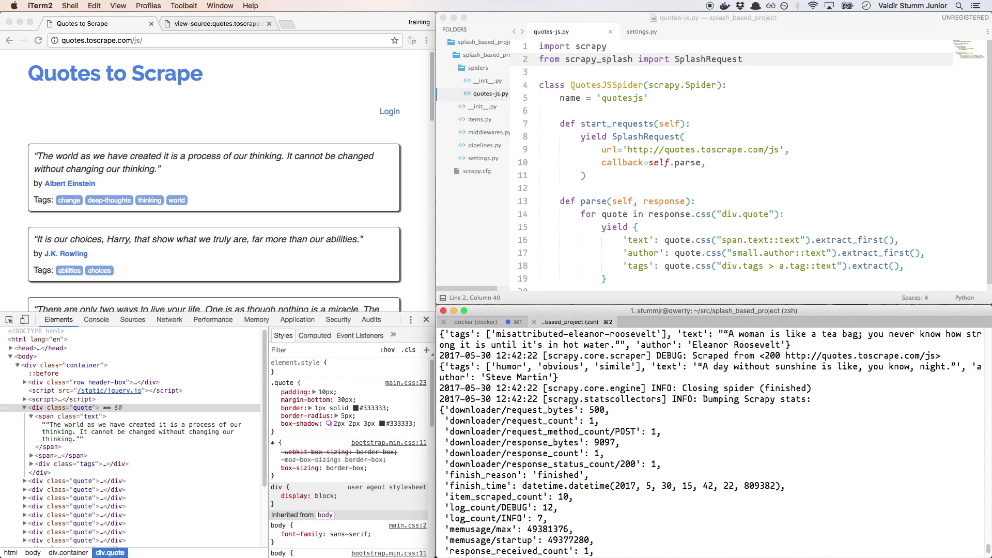
{"action": "scroll", "coordinate": [683, 349], "scroll_direction": "up", "scroll_amount": 2}
{"action": "triple_click", "coordinate": [692, 356]}
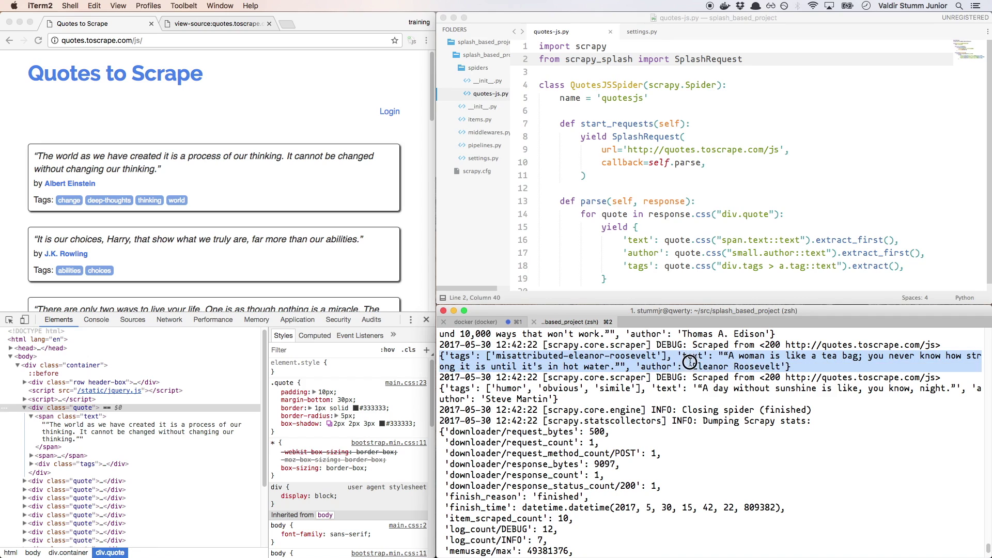
{"action": "scroll", "coordinate": [669, 404], "scroll_direction": "down", "scroll_amount": 3}
{"action": "scroll", "coordinate": [668, 404], "scroll_direction": "down", "scroll_amount": 1}
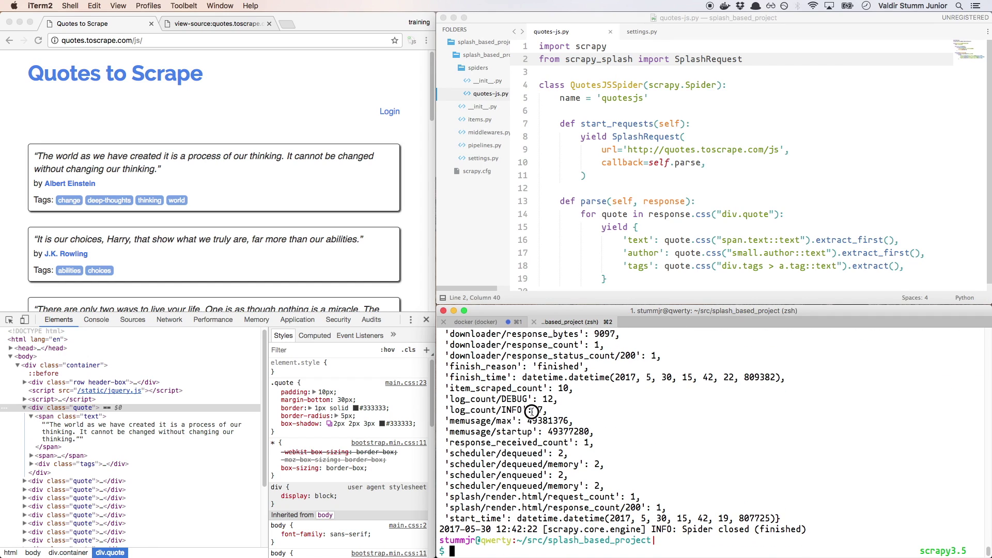
- Confirm item_scraped_count is 10 and the Splash log shows the render.html request
{"action": "double_click", "coordinate": [510, 387]}
{"action": "left_click", "coordinate": [510, 388]}
{"action": "left_click", "coordinate": [491, 326]}
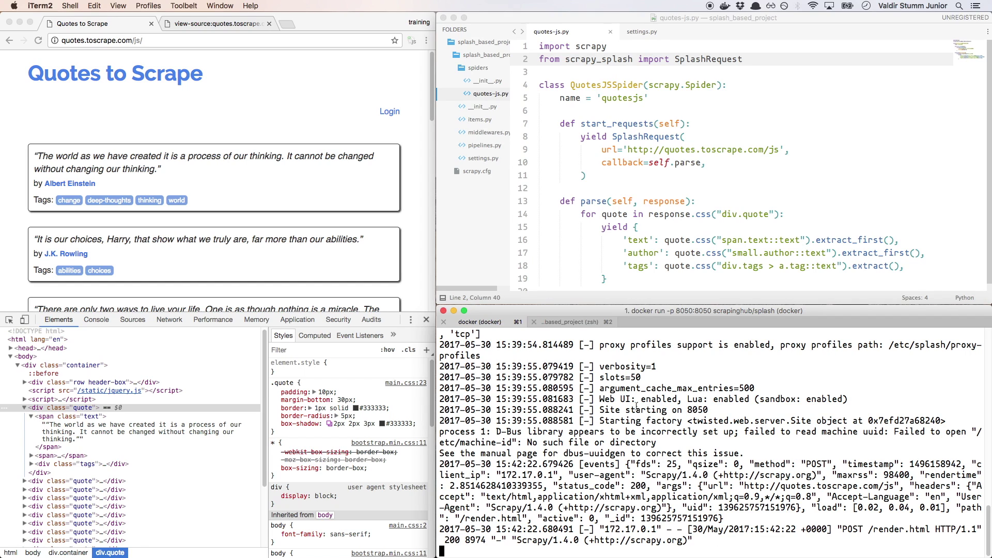
{"action": "left_click", "coordinate": [554, 322]}
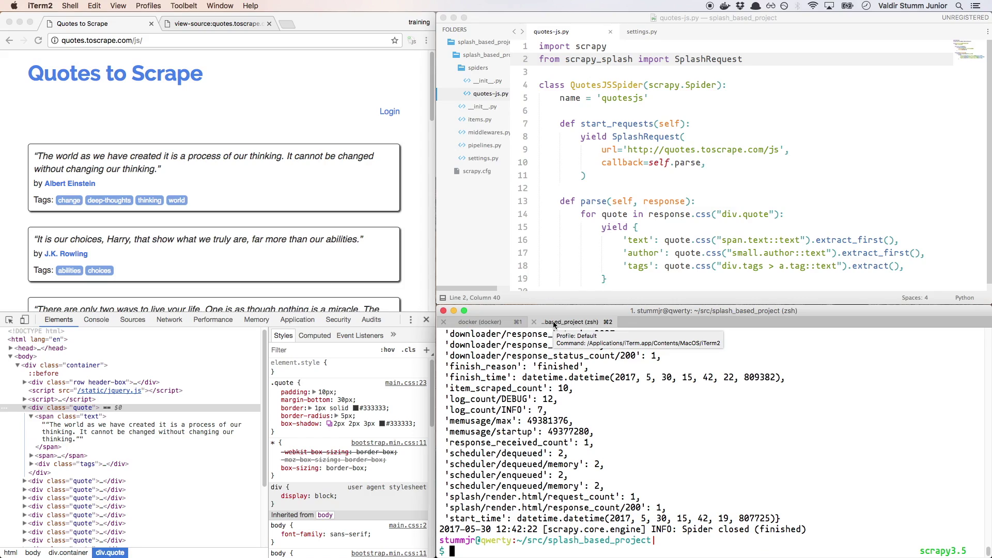